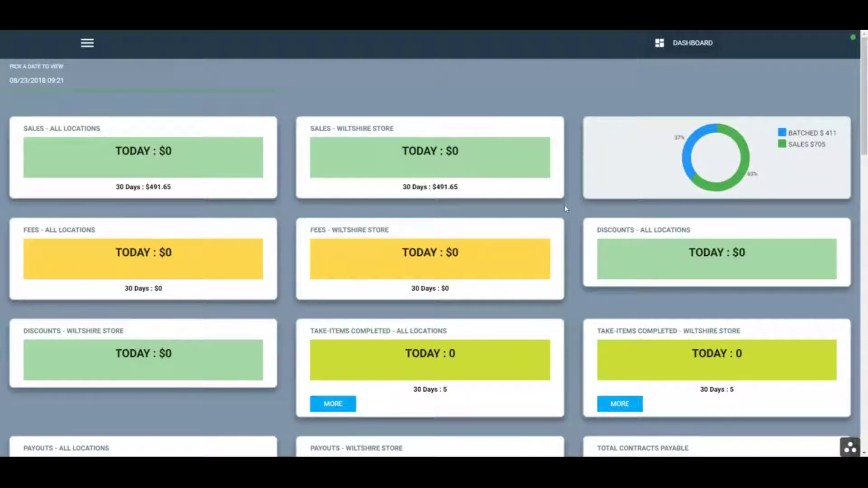
# Open the User List from the navigation menu and start a new user account
pyautogui.click(90, 45)
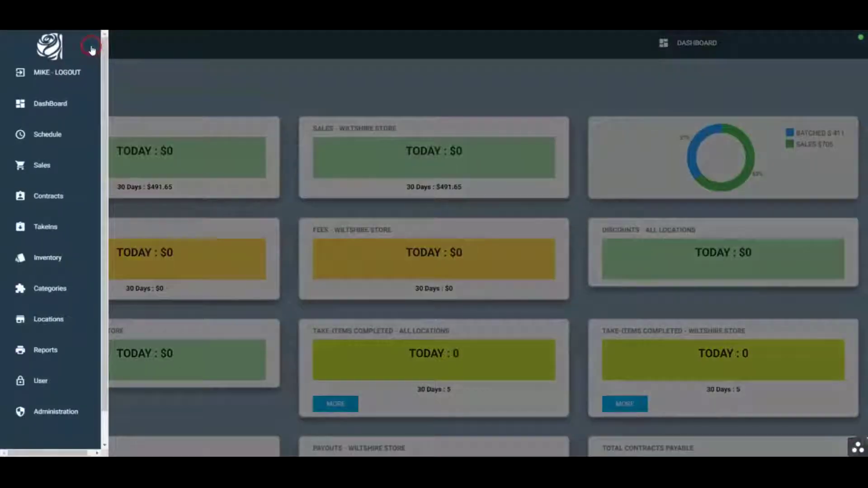
pyautogui.click(35, 382)
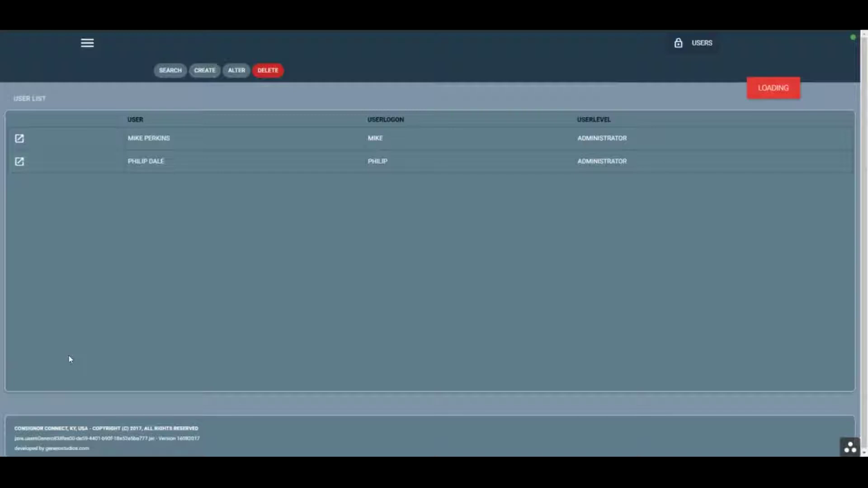
pyautogui.click(202, 71)
# Enter full name 'Demo User', username 'demo' and the account password in the new user form
pyautogui.click(55, 118)
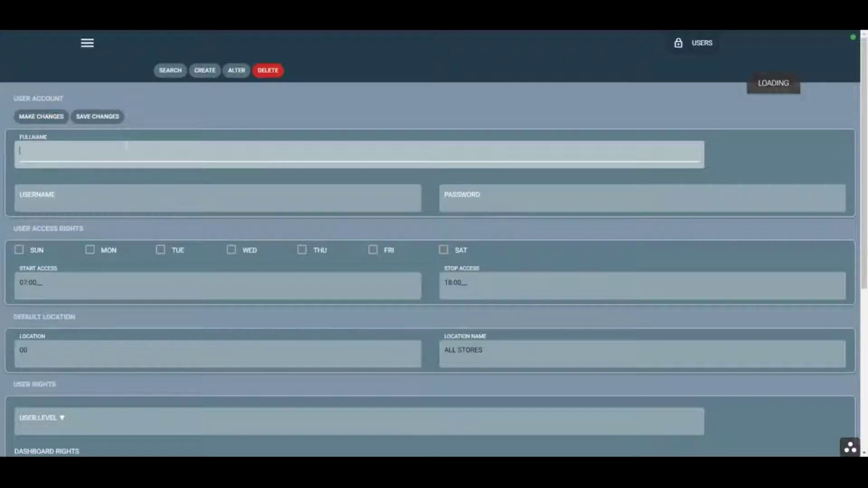
pyautogui.write('Demo User')
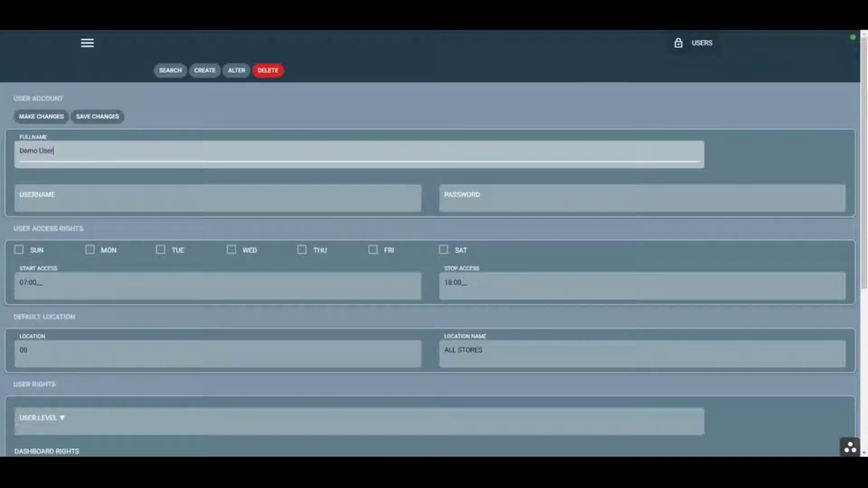
pyautogui.press('Tab')
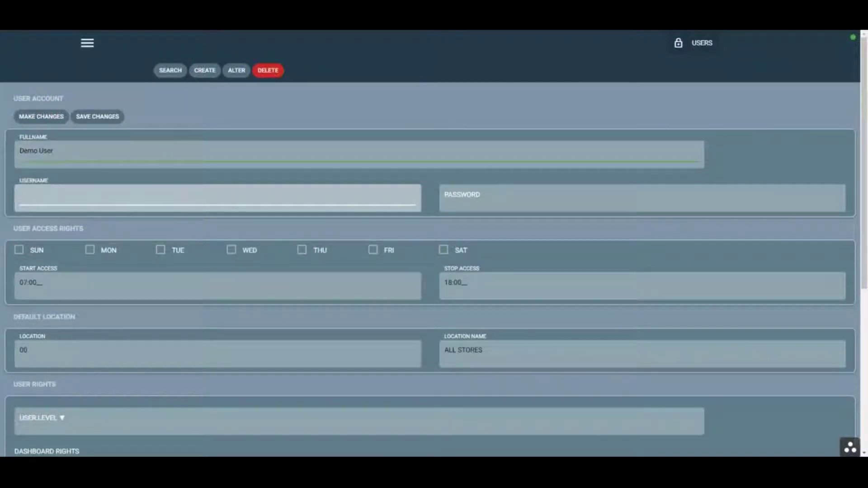
pyautogui.write('demo')
pyautogui.click(445, 194)
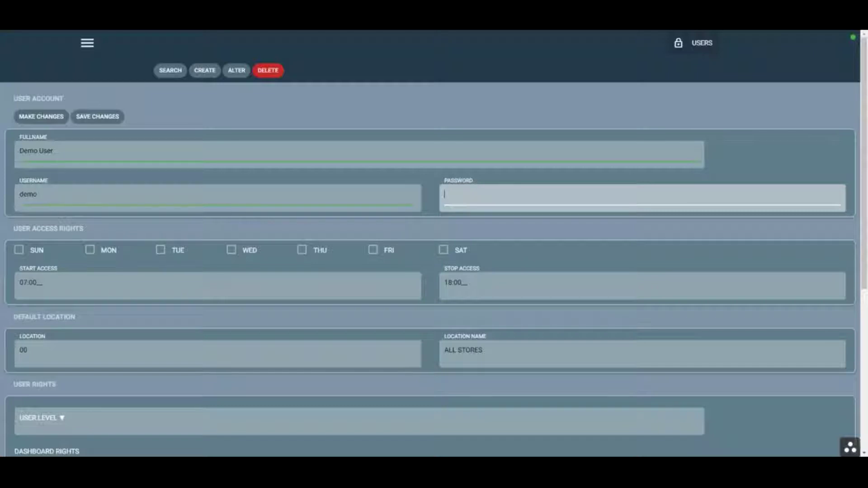
pyautogui.scroll(-3, 107, 210)
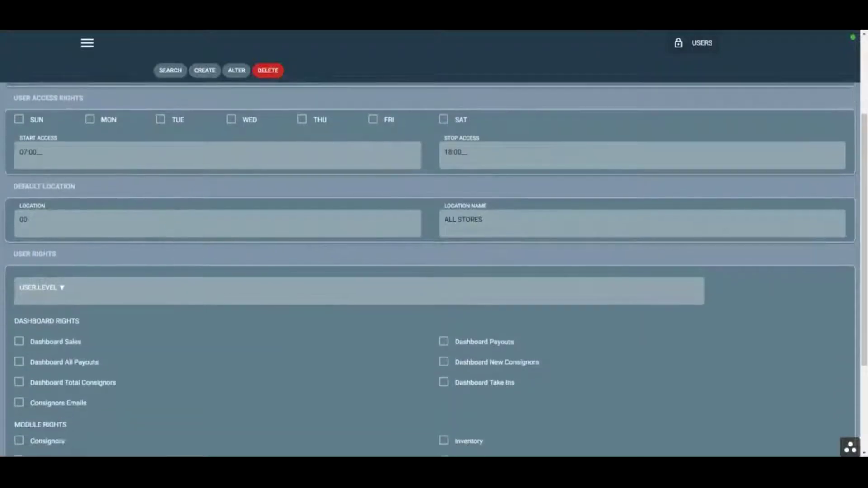
pyautogui.scroll(2, 183, 208)
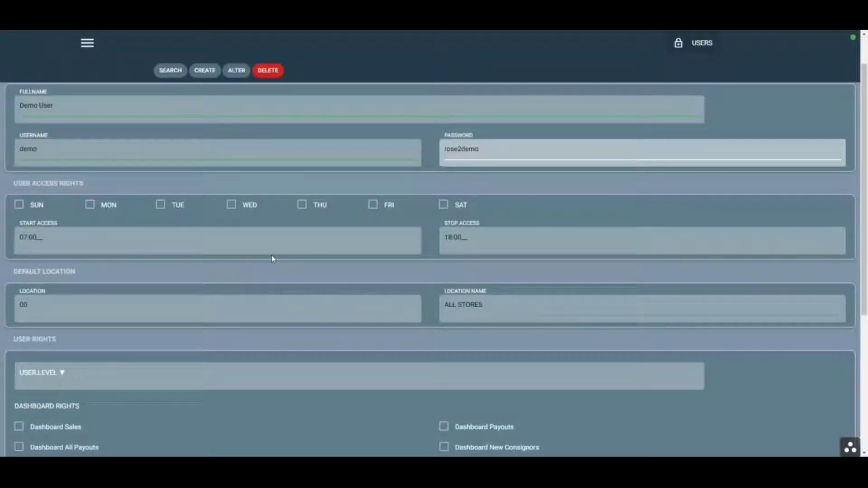
pyautogui.scroll(-1, 201, 302)
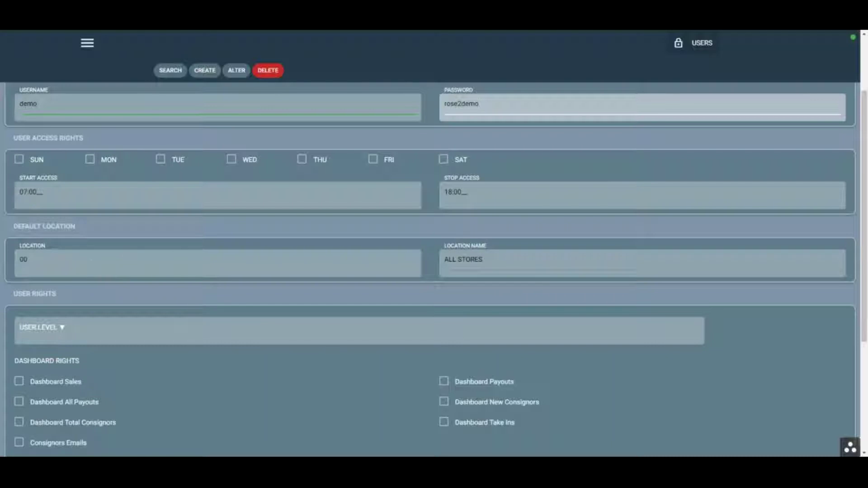
pyautogui.scroll(-1, 199, 314)
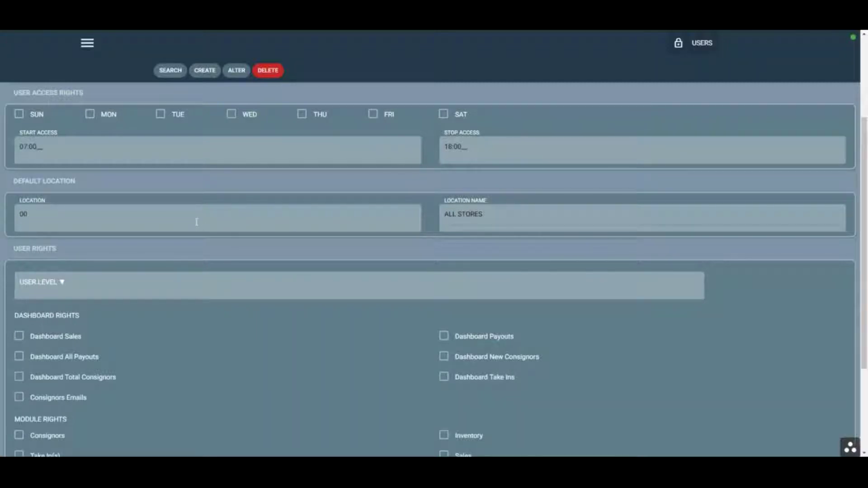
# Set the user level to STAFF and add Saturday to the allowed access days
pyautogui.scroll(-1, 378, 273)
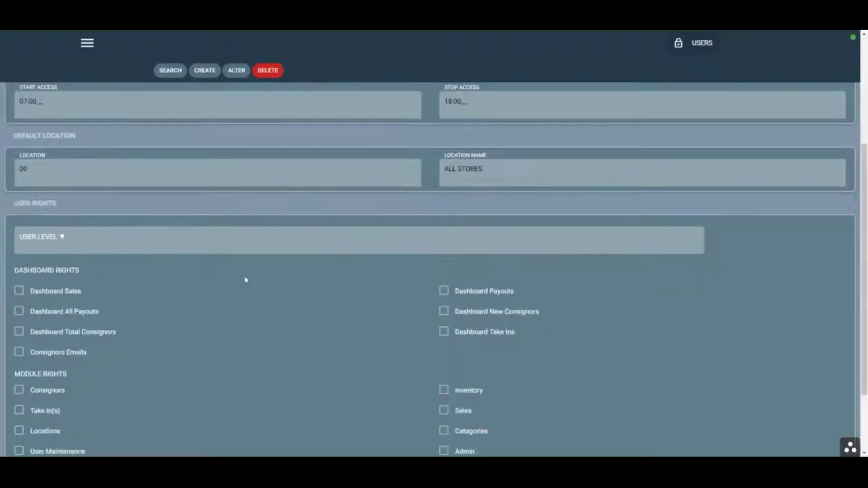
pyautogui.click(136, 240)
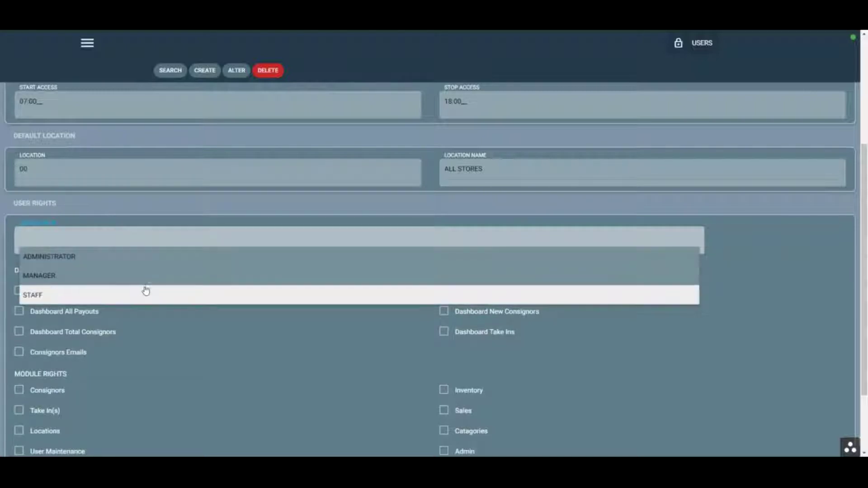
pyautogui.click(144, 292)
pyautogui.scroll(3, 290, 285)
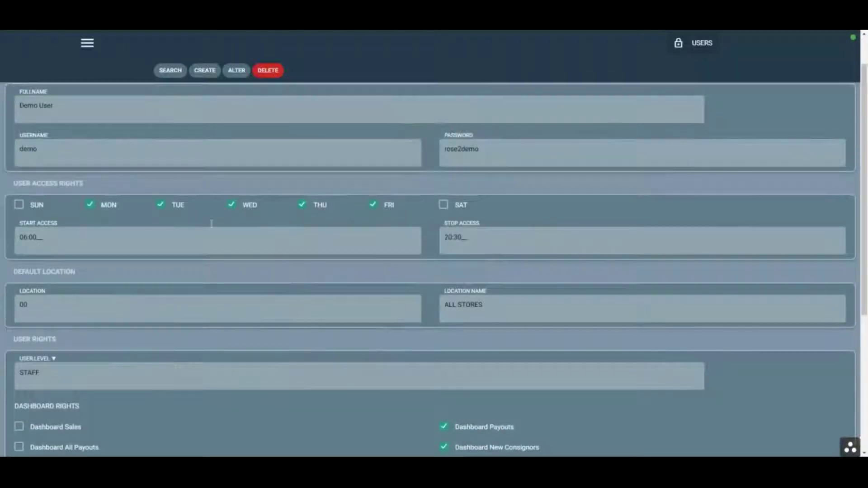
pyautogui.click(443, 204)
pyautogui.scroll(-1, 110, 137)
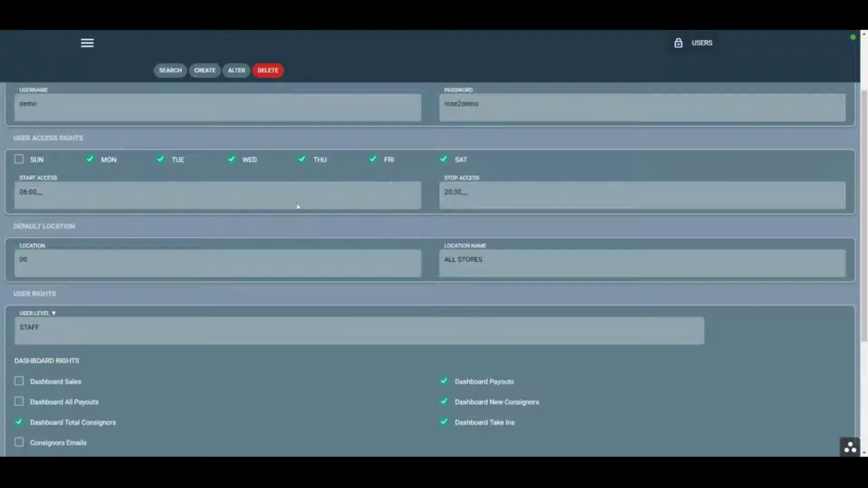
# Replace the START ACCESS time with 9:00
pyautogui.click(39, 178)
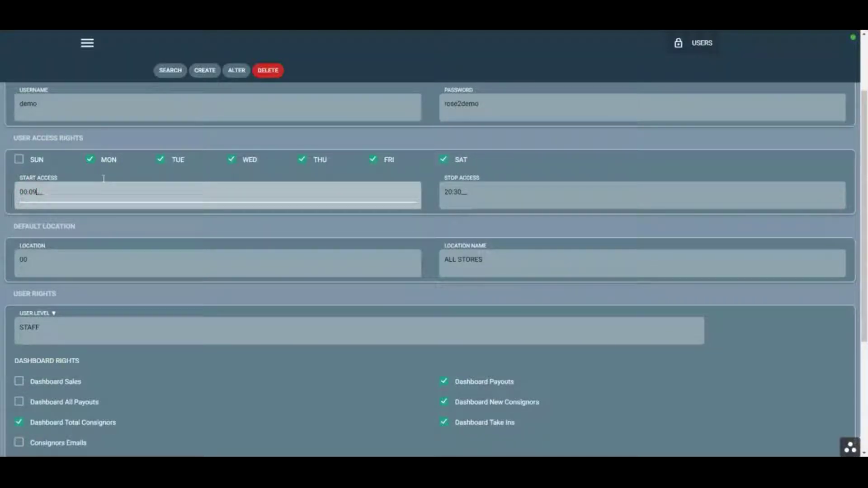
pyautogui.press('BackSpace')
pyautogui.press('BackSpace')
pyautogui.press('BackSpace')
pyautogui.write('9:00')
pyautogui.click(472, 196)
pyautogui.scroll(-2, 265, 285)
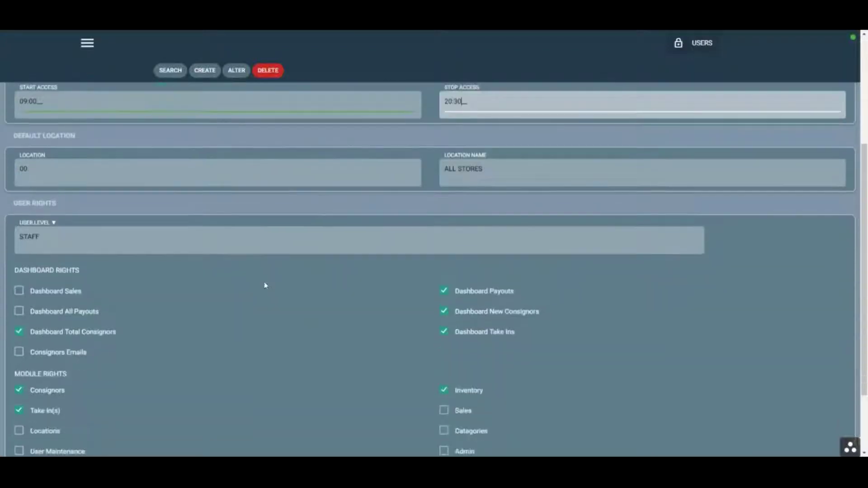
pyautogui.scroll(-2, 151, 311)
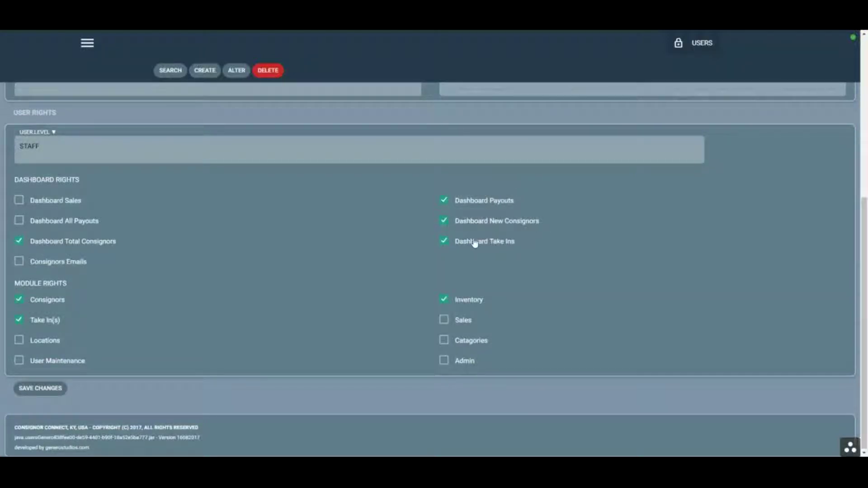
# Untick the Dashboard Payouts and Inventory rights, then save the new user account
pyautogui.click(453, 201)
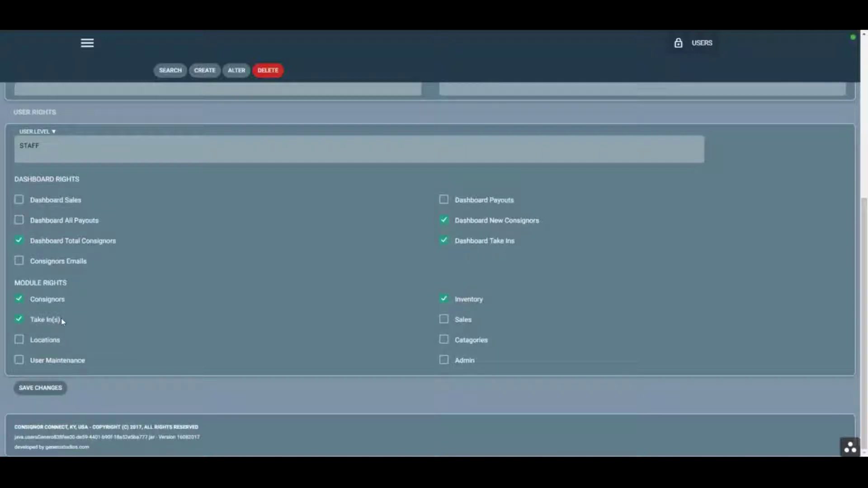
pyautogui.click(478, 302)
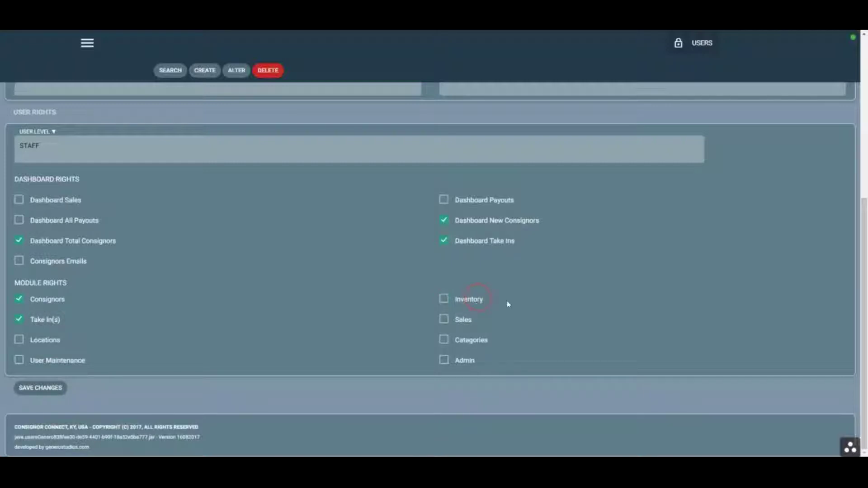
pyautogui.click(475, 299)
pyautogui.click(461, 301)
pyautogui.click(26, 390)
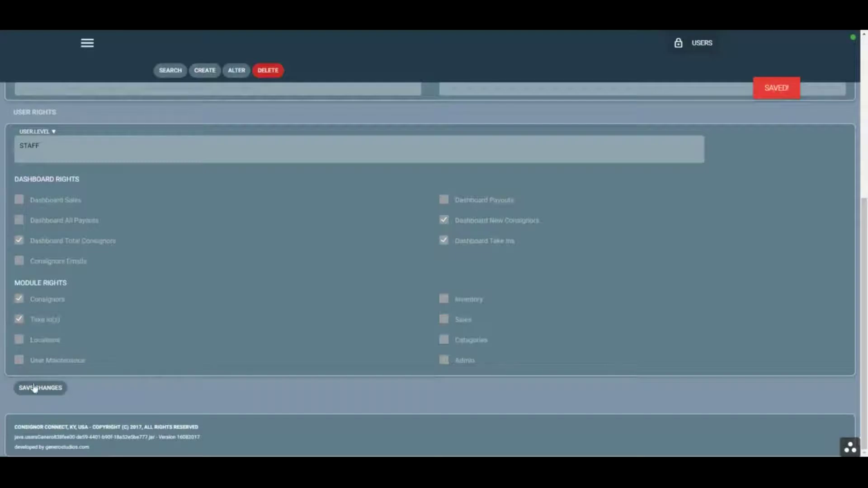
# Return to the user list and open the DEMO USER record for editing
pyautogui.click(172, 71)
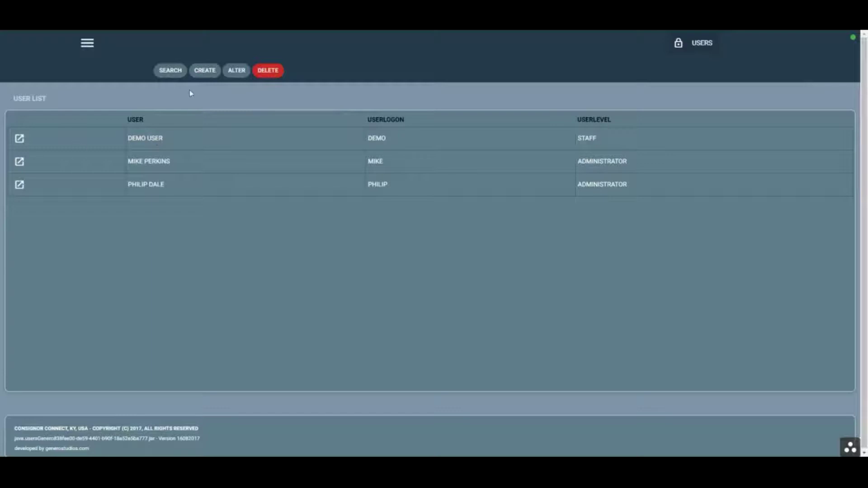
pyautogui.click(20, 140)
pyautogui.scroll(-3, 127, 262)
pyautogui.scroll(3, 58, 186)
# Confirm the user level is still STAFF and save the Demo User record again
pyautogui.click(49, 119)
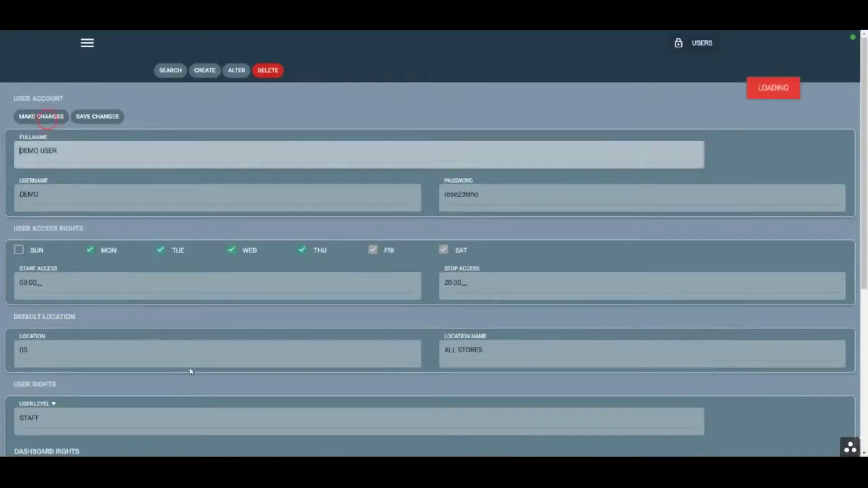
pyautogui.scroll(-4, 155, 334)
pyautogui.click(170, 240)
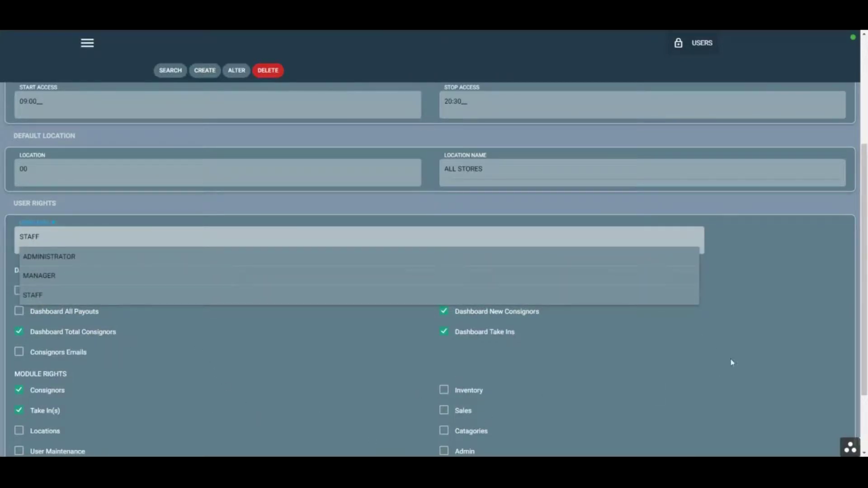
pyautogui.click(768, 327)
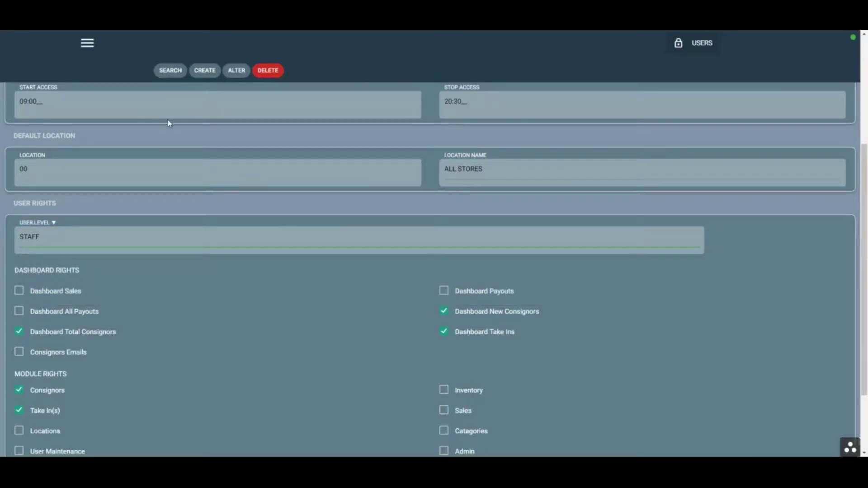
pyautogui.scroll(5, 172, 122)
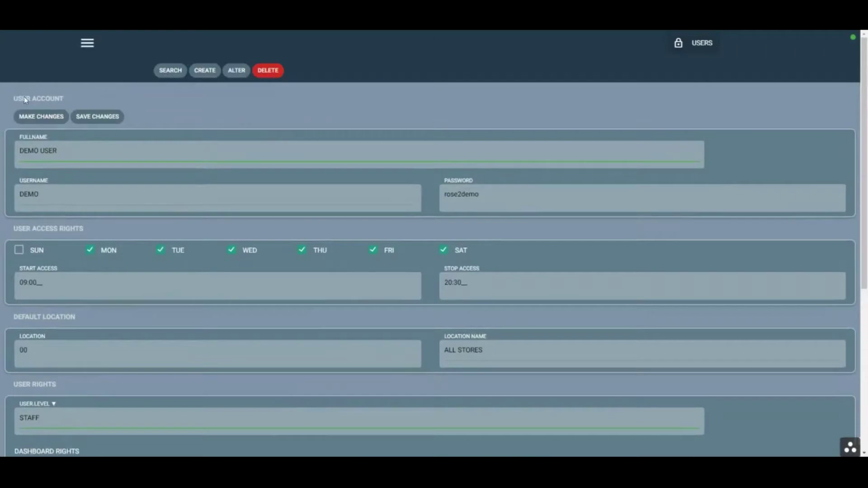
pyautogui.click(97, 116)
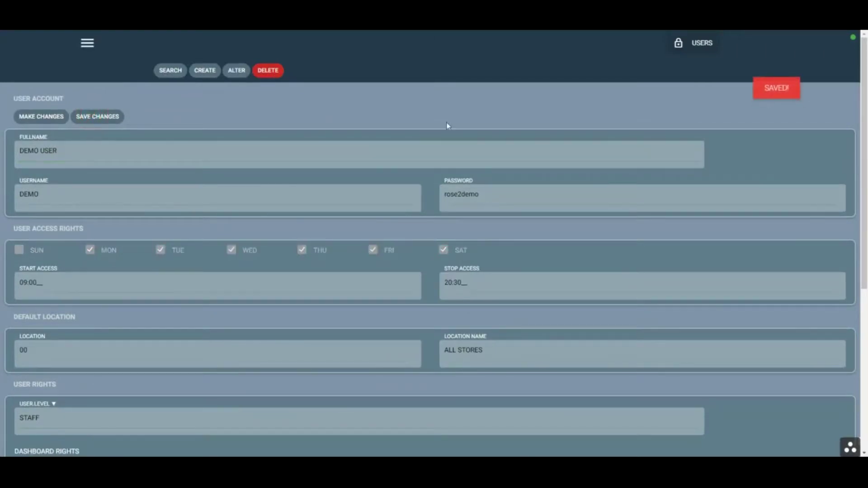